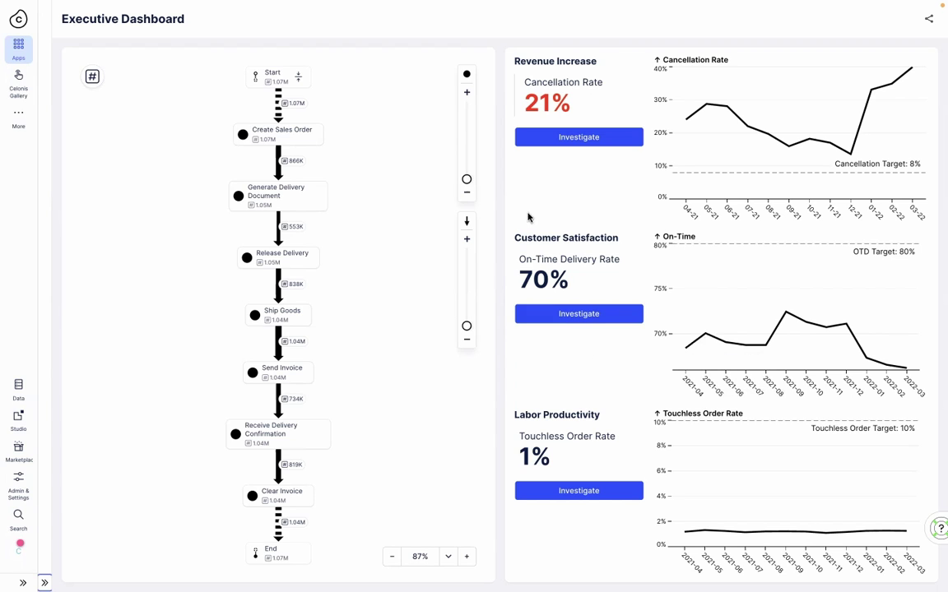
Open the Cancellation Rate deep dive and select DigiTel GeniusBook in Top Materials as a filter.
click(578, 137)
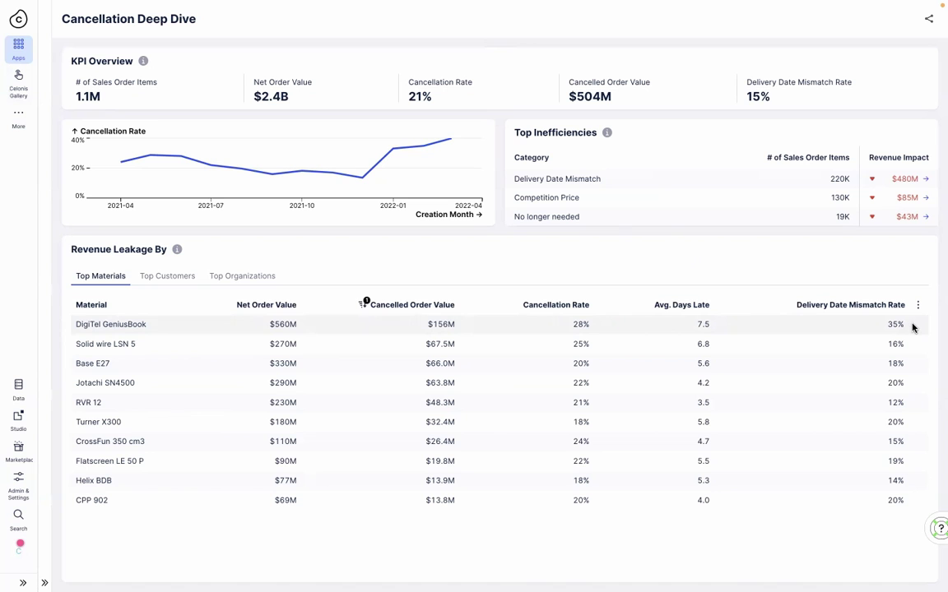
click(135, 324)
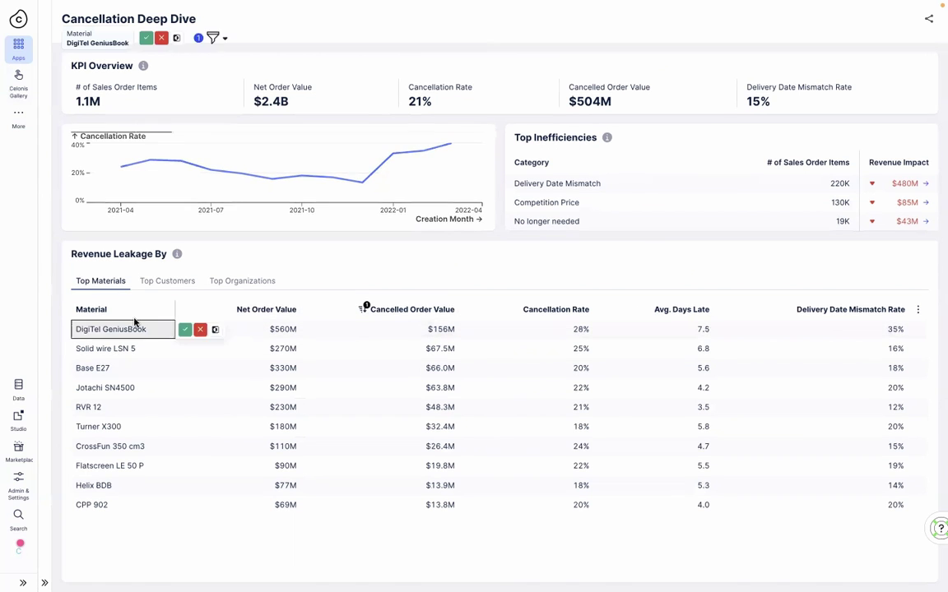
Apply the pending DigiTel GeniusBook material filter to the deep dive.
click(186, 355)
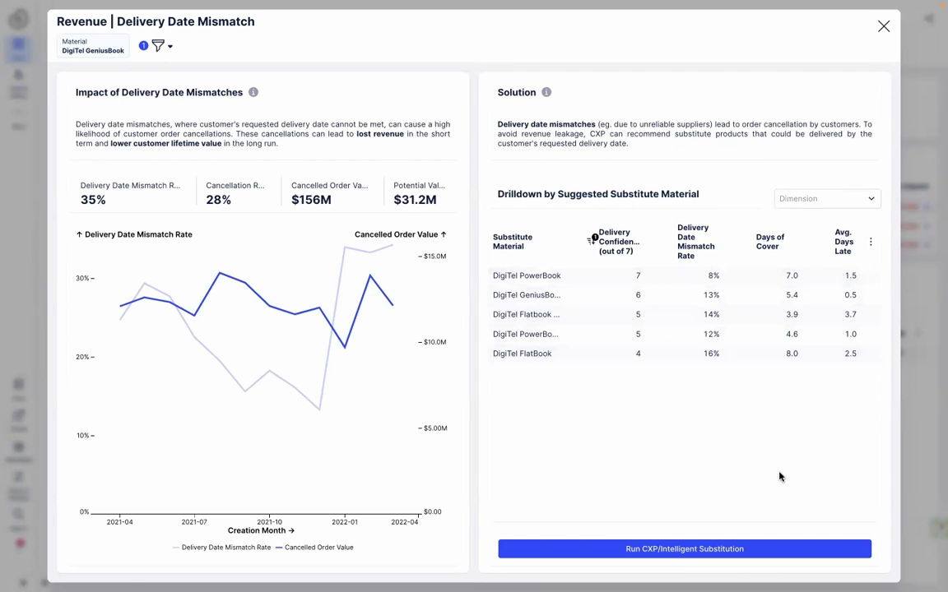
Launch the CXP Intelligent Substitution run, opening the Emporix Management Dashboard in a new tab.
click(690, 547)
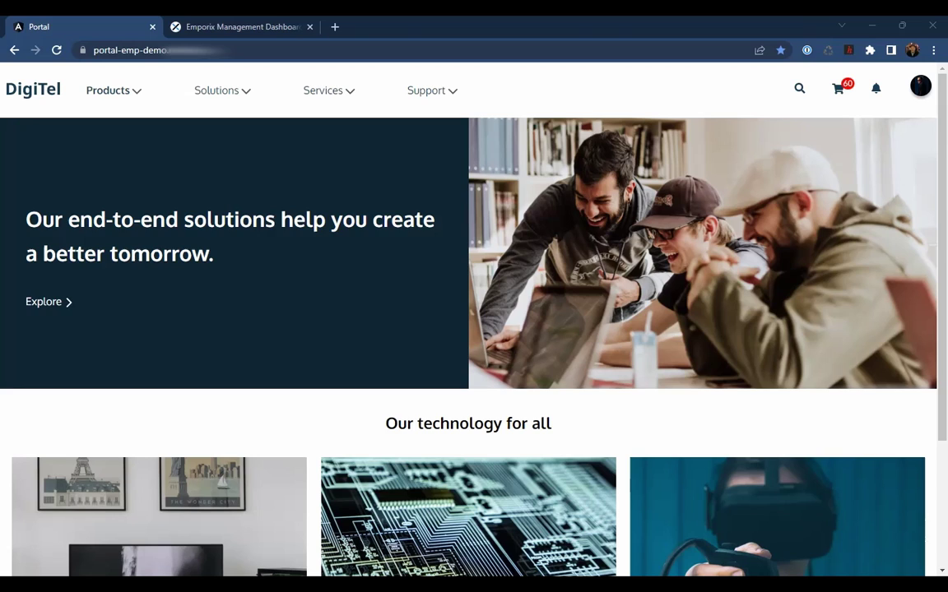
Go to the Emporix tab and open the Intelligent Substitution execution template.
click(245, 33)
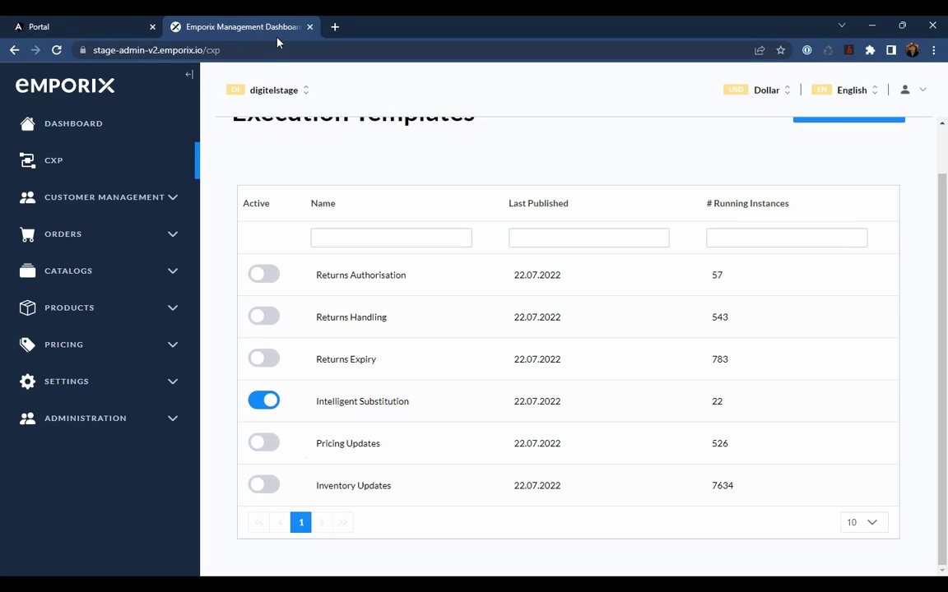
scroll(502, 157, up, 1)
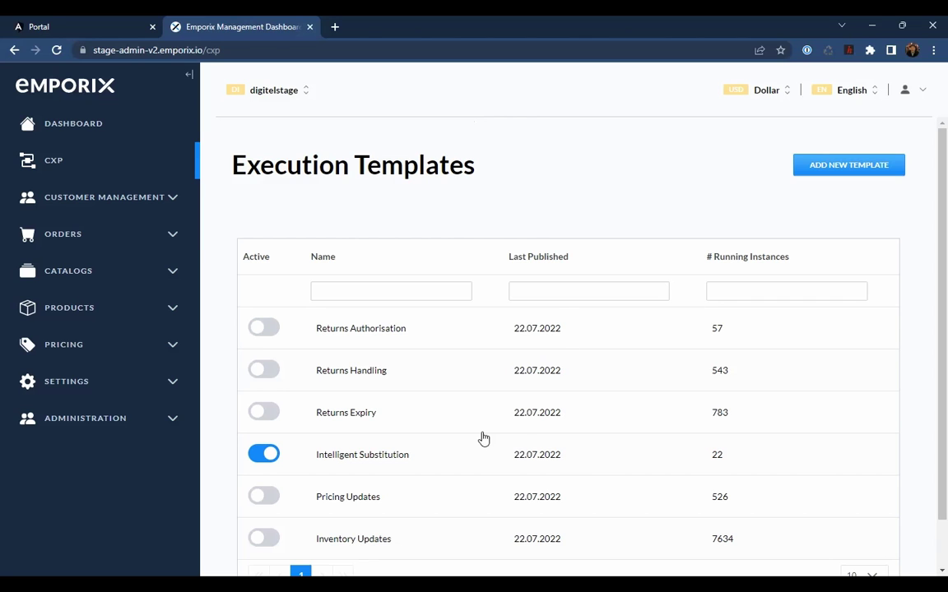
click(392, 461)
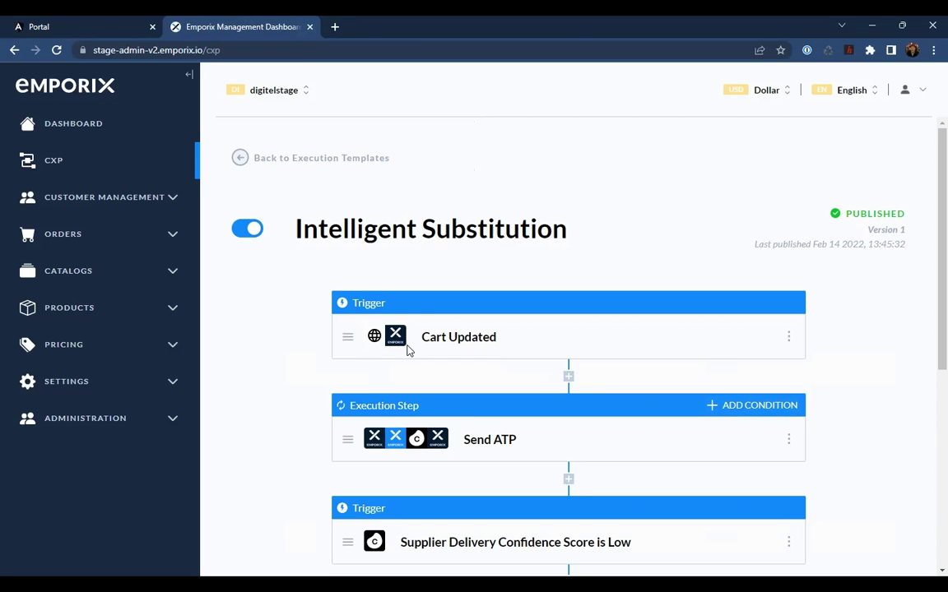
Edit the Cart Updated trigger and look through its Scenario and Celonis Signals options.
click(789, 336)
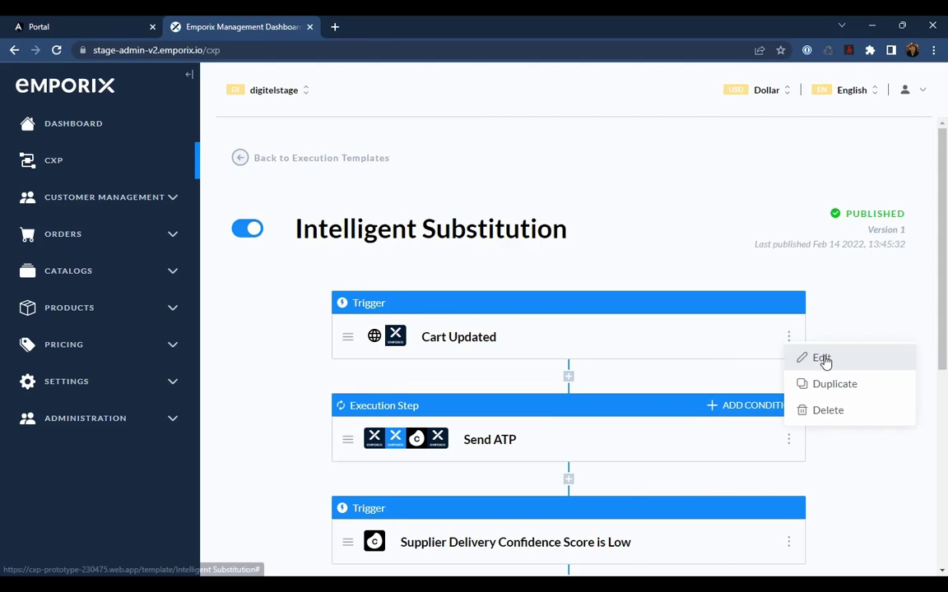
click(824, 360)
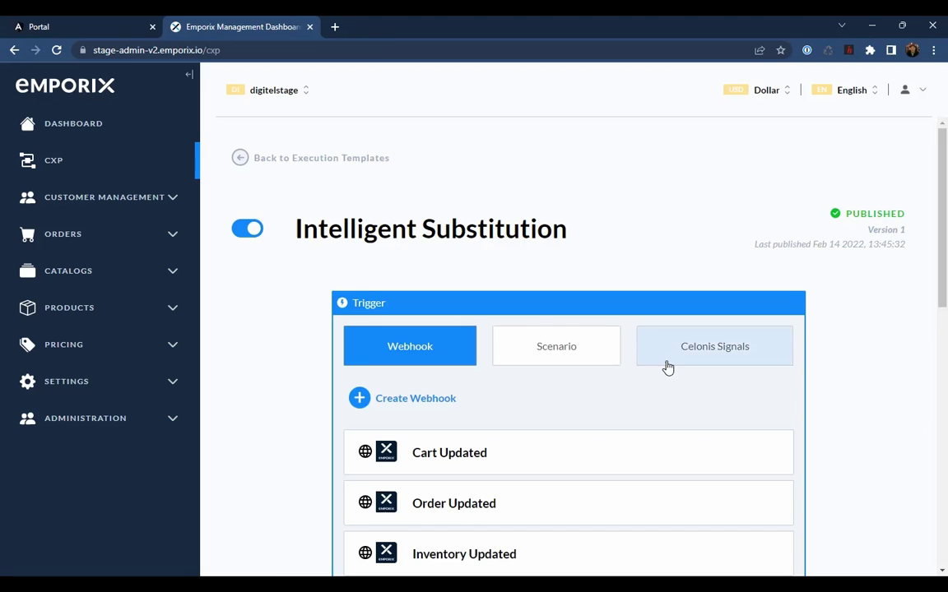
scroll(664, 364, down, 1)
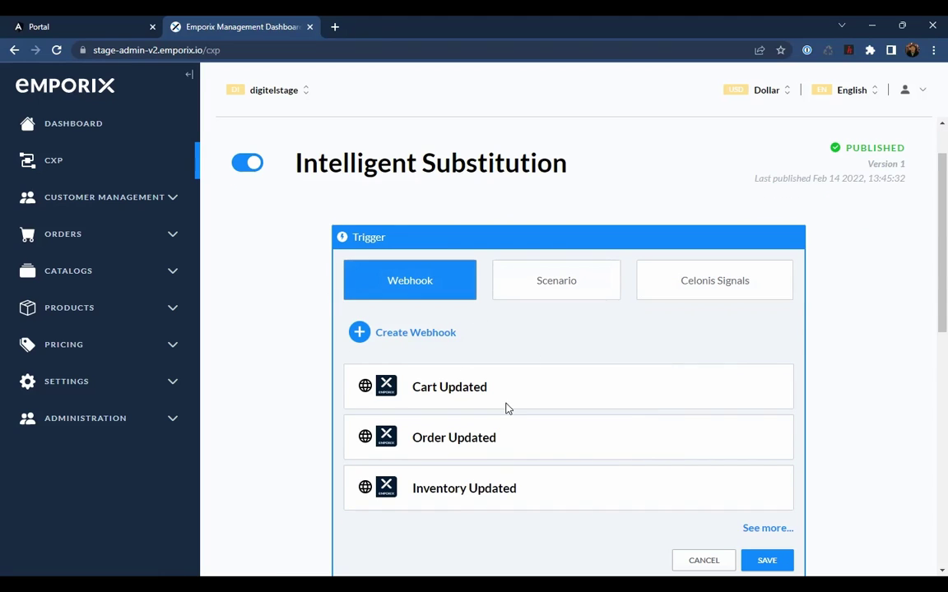
click(559, 286)
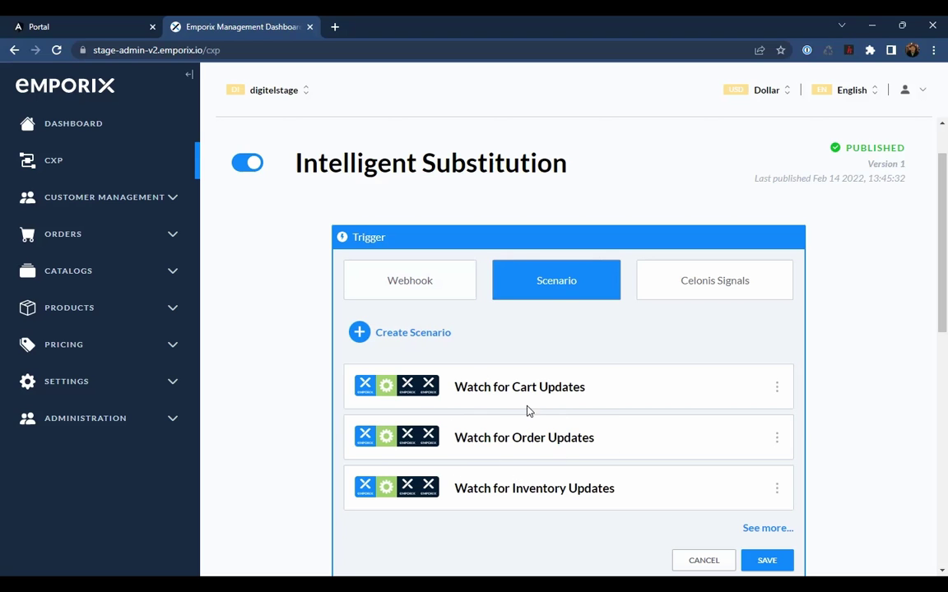
click(712, 288)
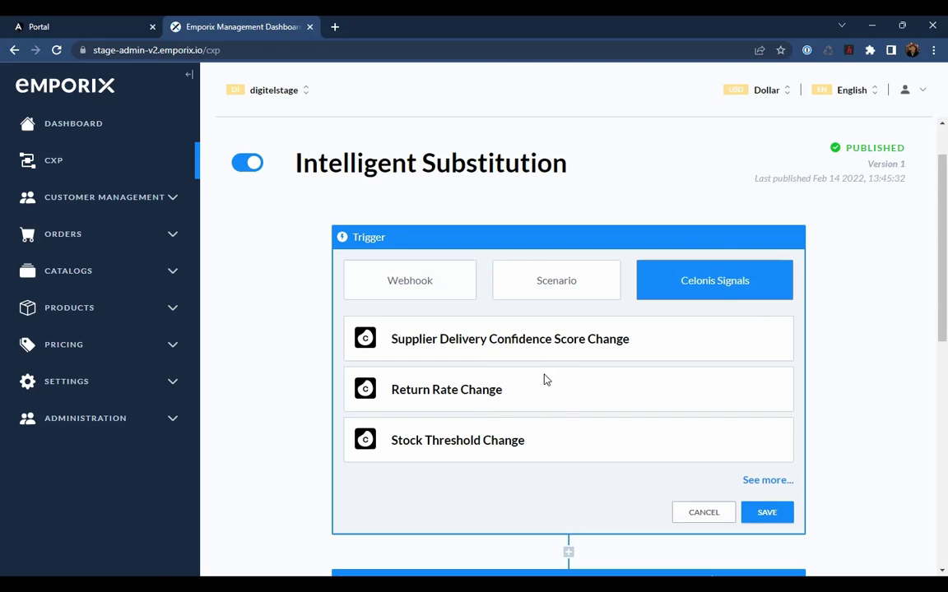
scroll(614, 353, down, 3)
scroll(614, 353, down, 1)
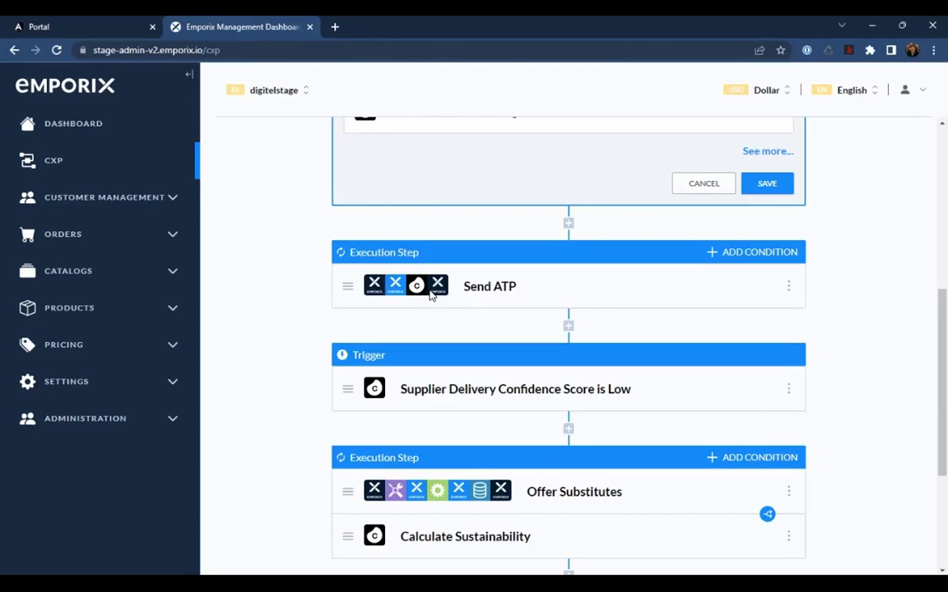
Review the Send ATP step in the editor, cancel unchanged, and scroll to Post Action Feedback.
click(791, 288)
click(816, 310)
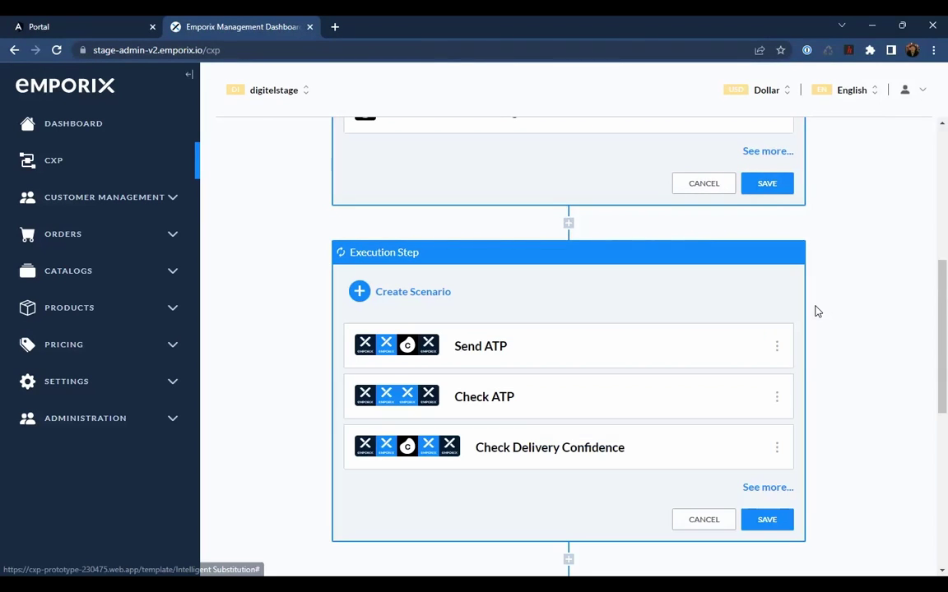
click(682, 518)
scroll(592, 432, down, 1)
scroll(597, 445, down, 3)
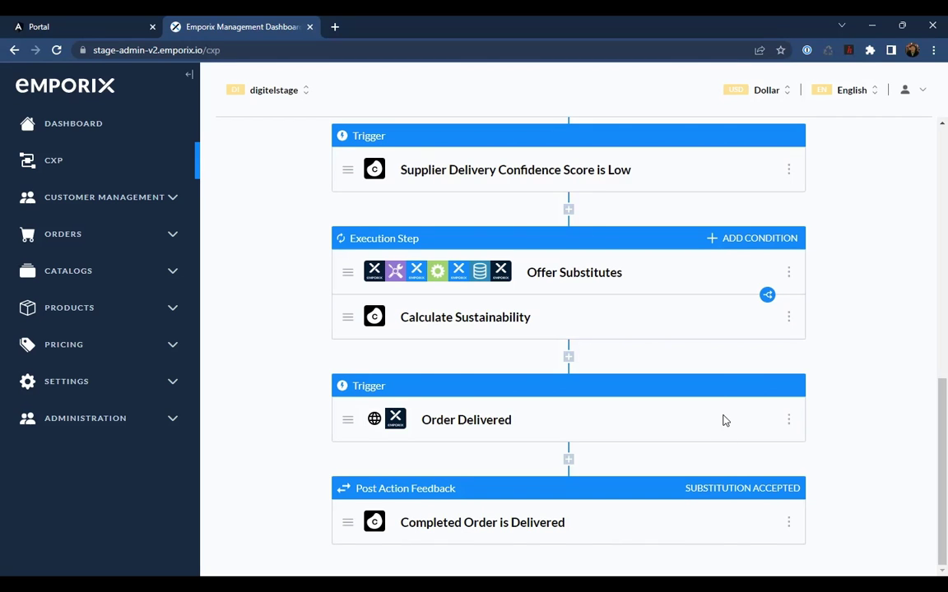
Add a condition to Offer Substitutes, keeping Material as the field, and list its attributes.
click(748, 241)
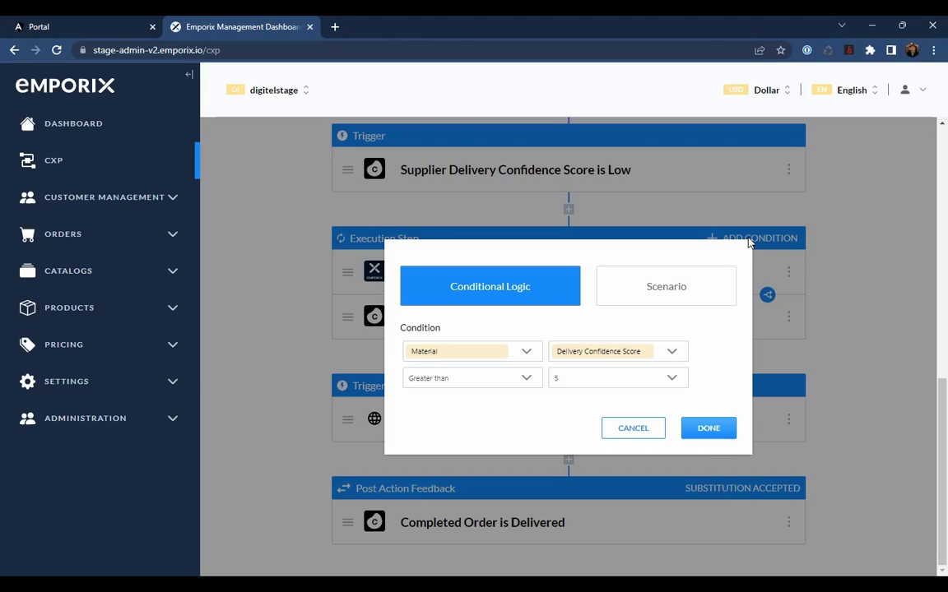
click(531, 354)
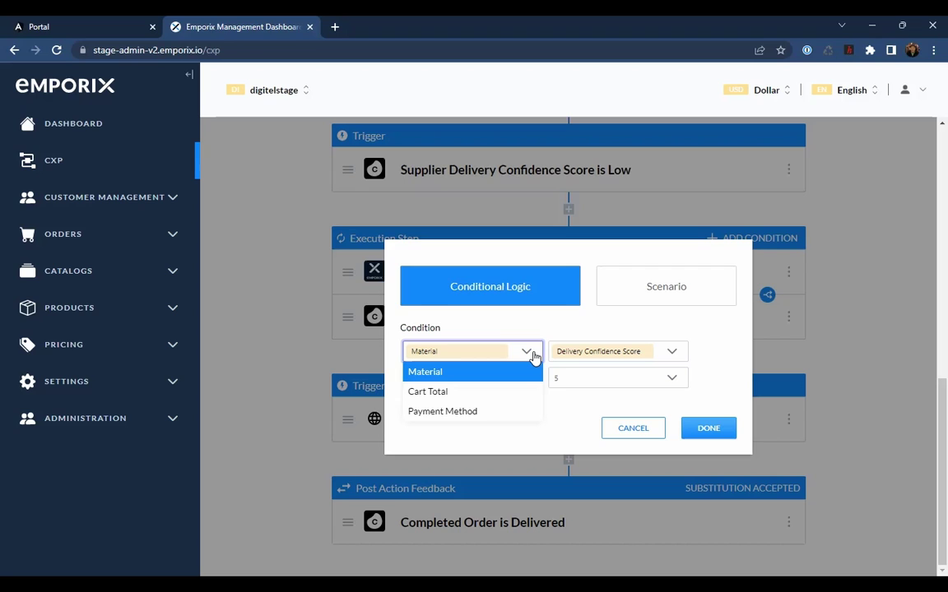
click(532, 354)
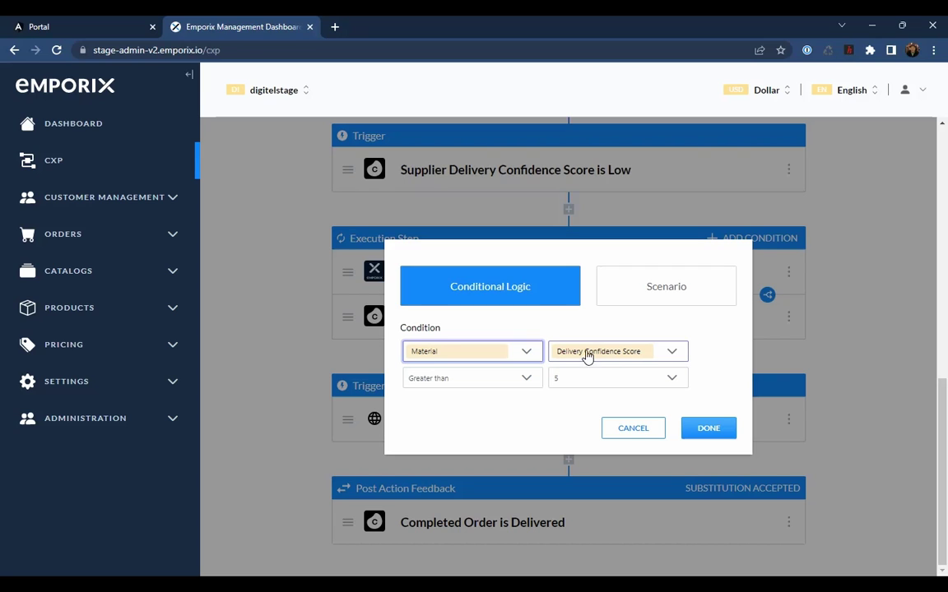
click(674, 353)
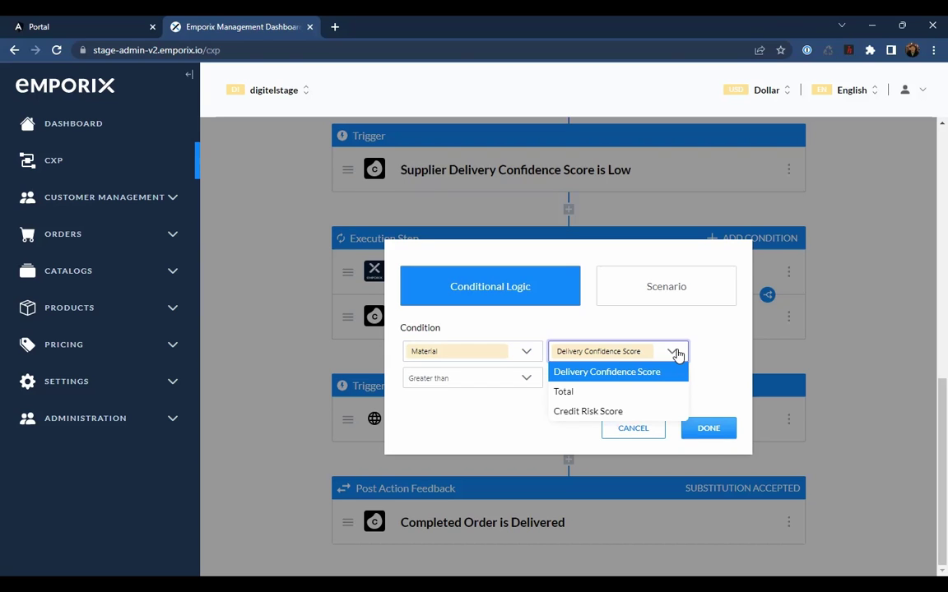
Discard the condition, save the trigger settings, and publish the template as Version 2.
click(678, 371)
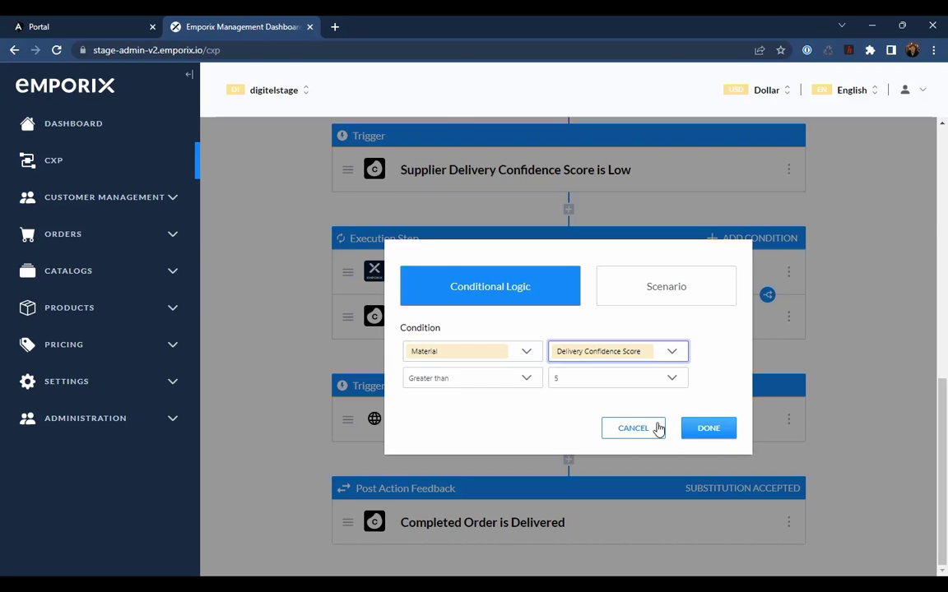
click(656, 428)
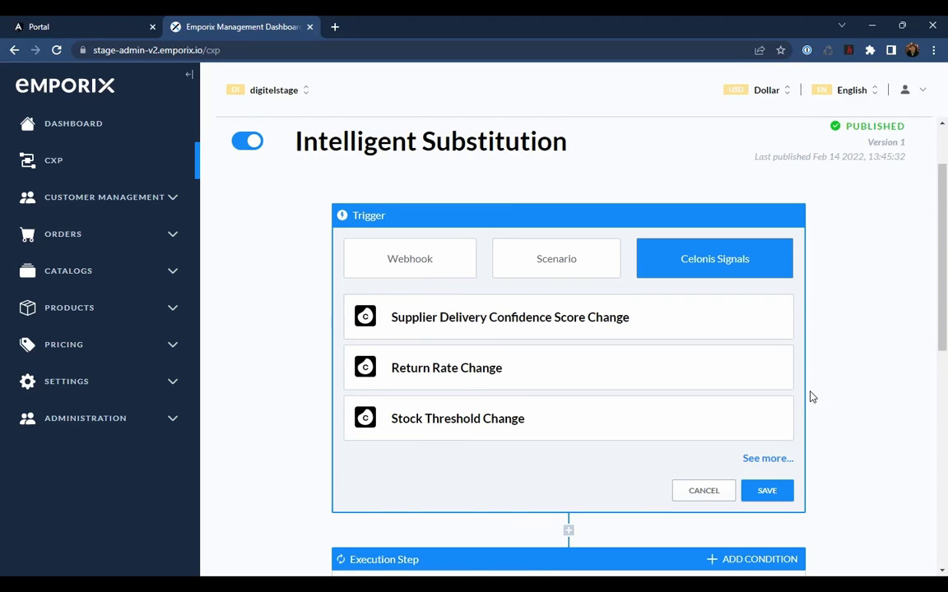
click(768, 490)
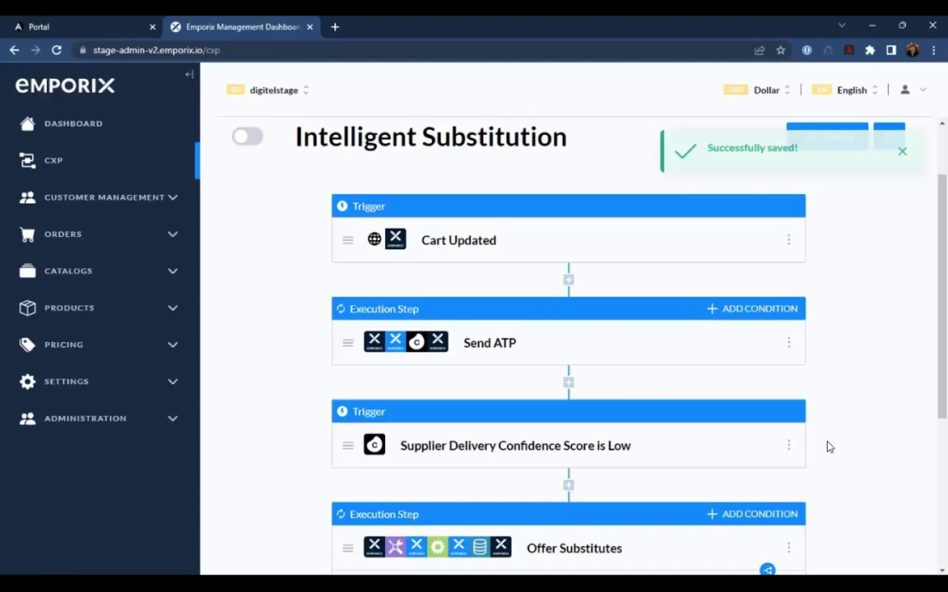
scroll(835, 425, up, 1)
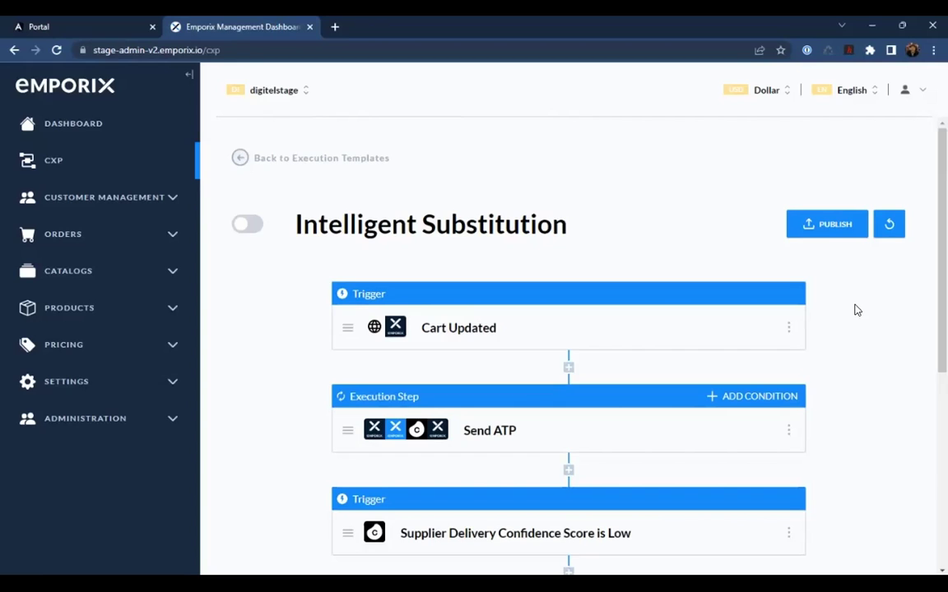
click(822, 236)
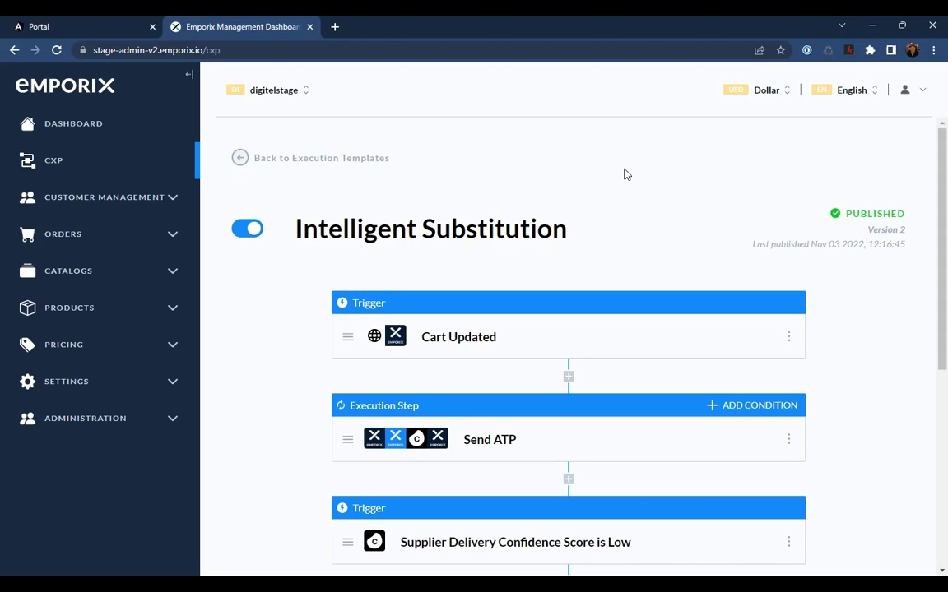
Open the Portal's saved cart: 60 DigiTel GeniusBook units at $1,000, $60,000.00 total.
click(76, 27)
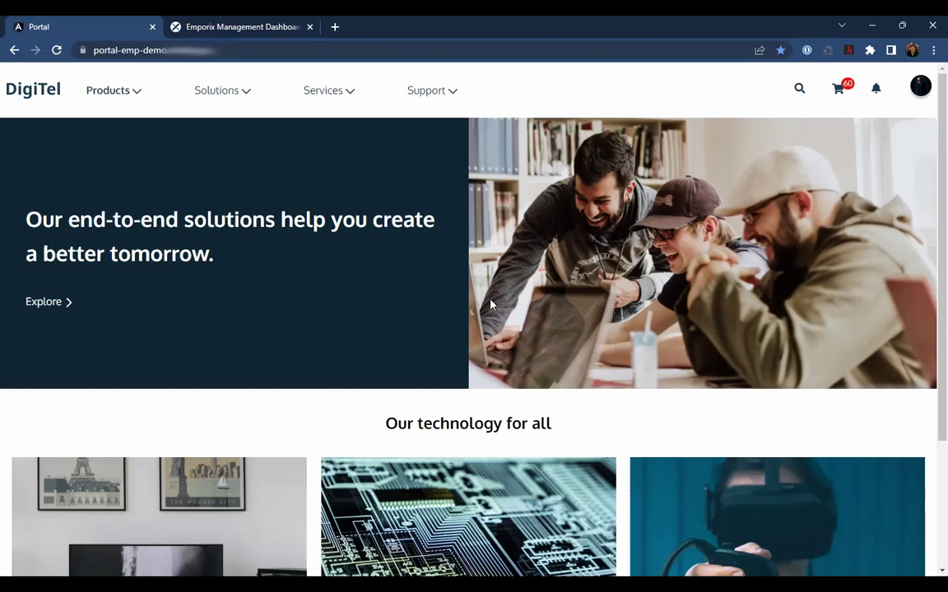
click(840, 90)
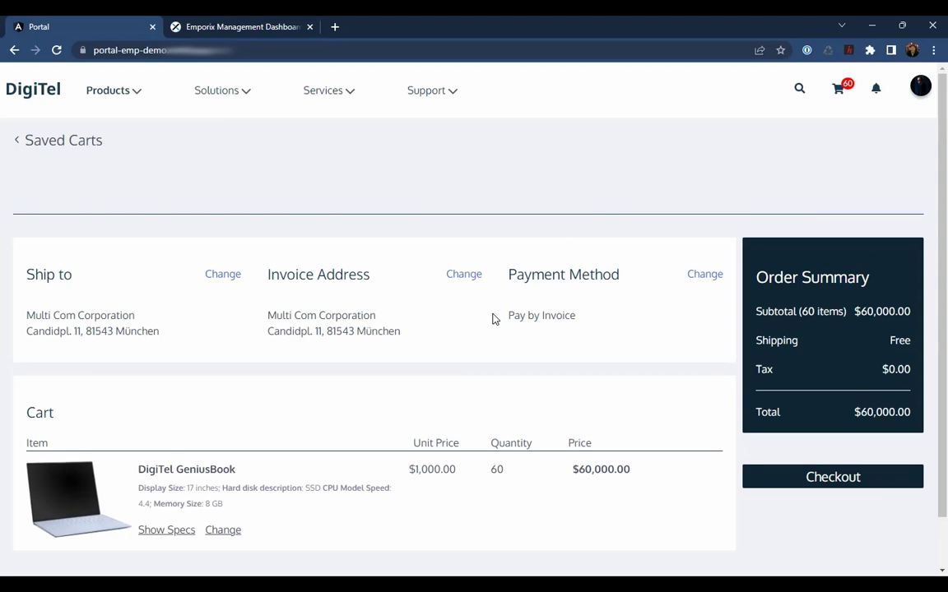
scroll(493, 318, down, 1)
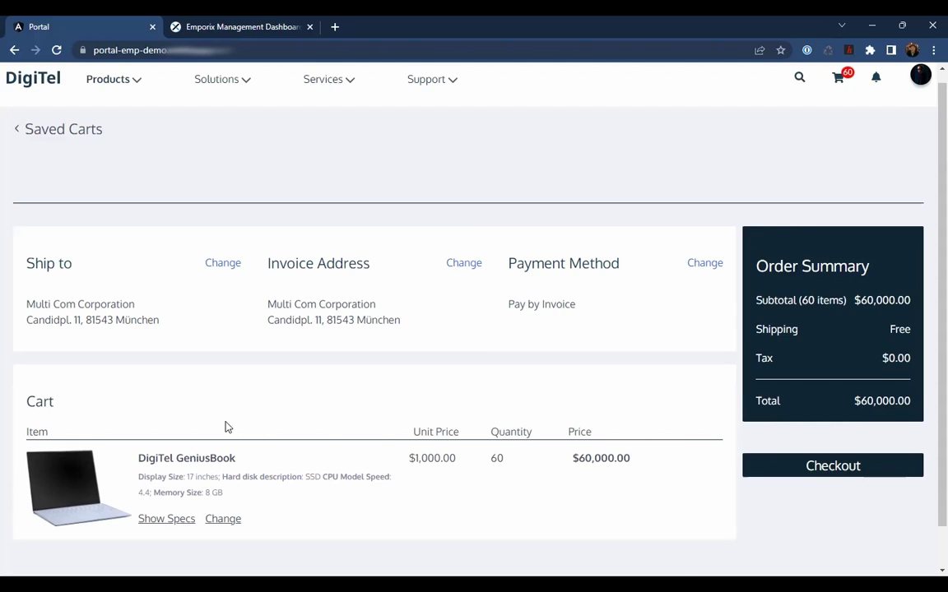
scroll(218, 421, down, 1)
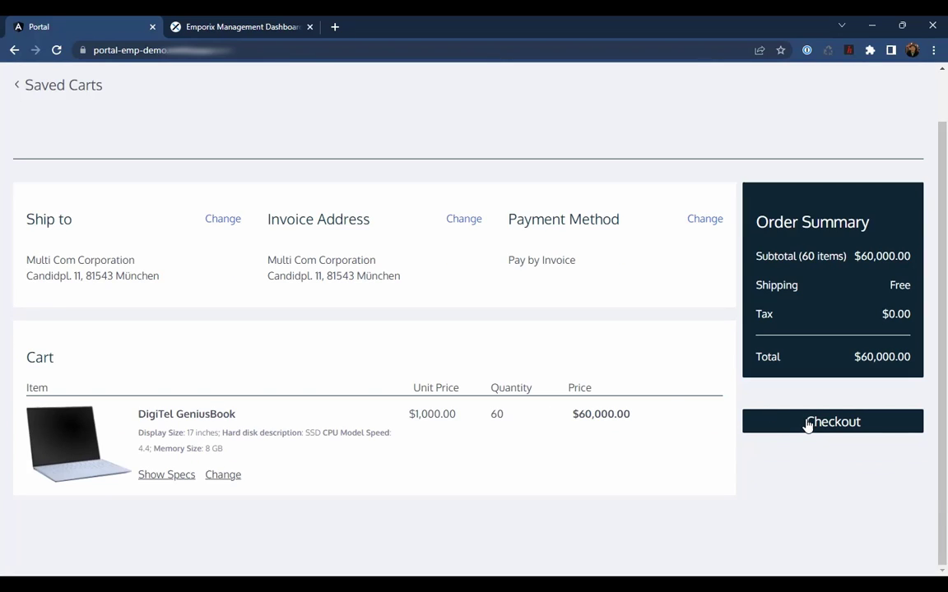
Check out the cart and choose Order 20 Substitutions for the 20 short units.
click(755, 429)
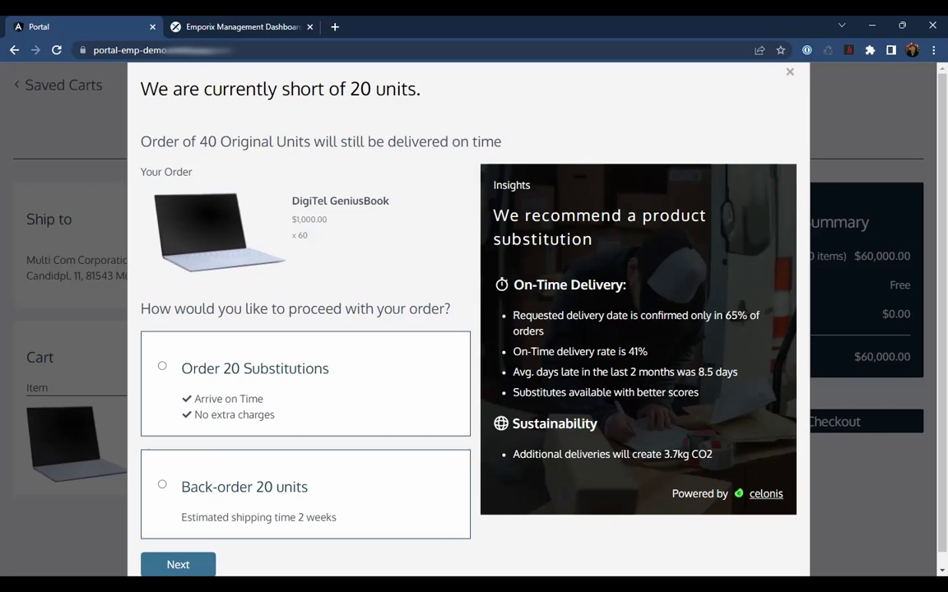
click(213, 393)
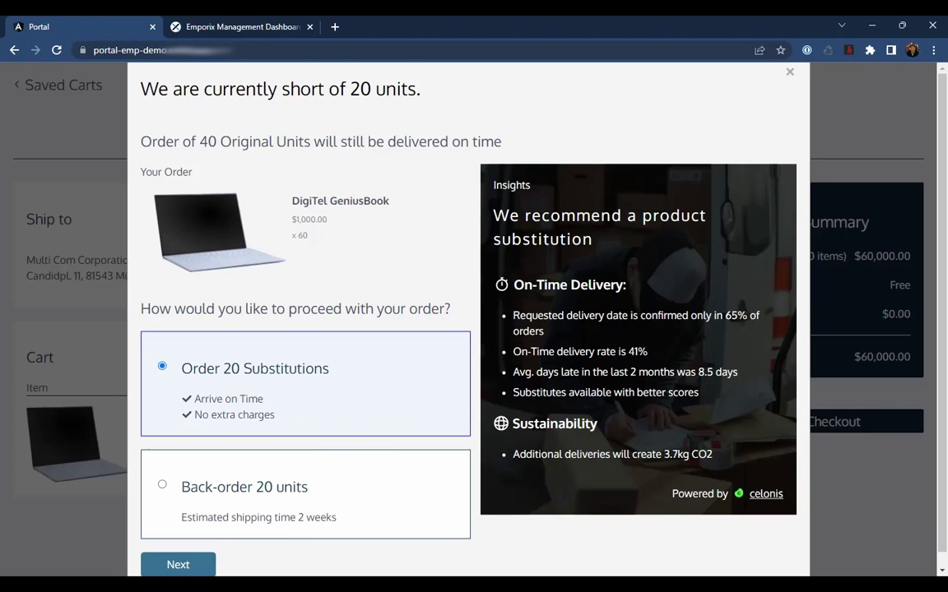
Choose the DigiTel PowerBook over the GeniusBook flex as substitute and save it to the order.
click(177, 564)
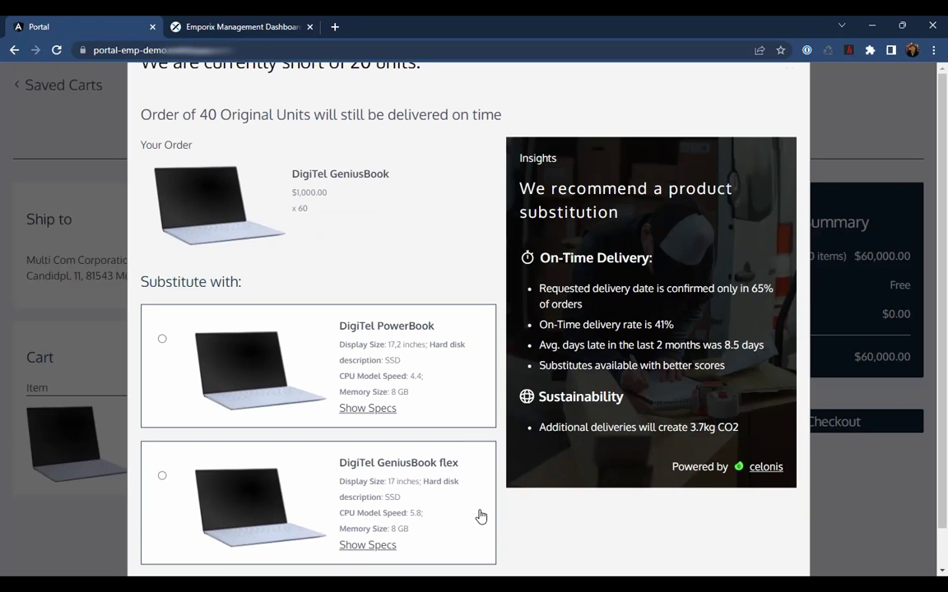
scroll(481, 516, down, 1)
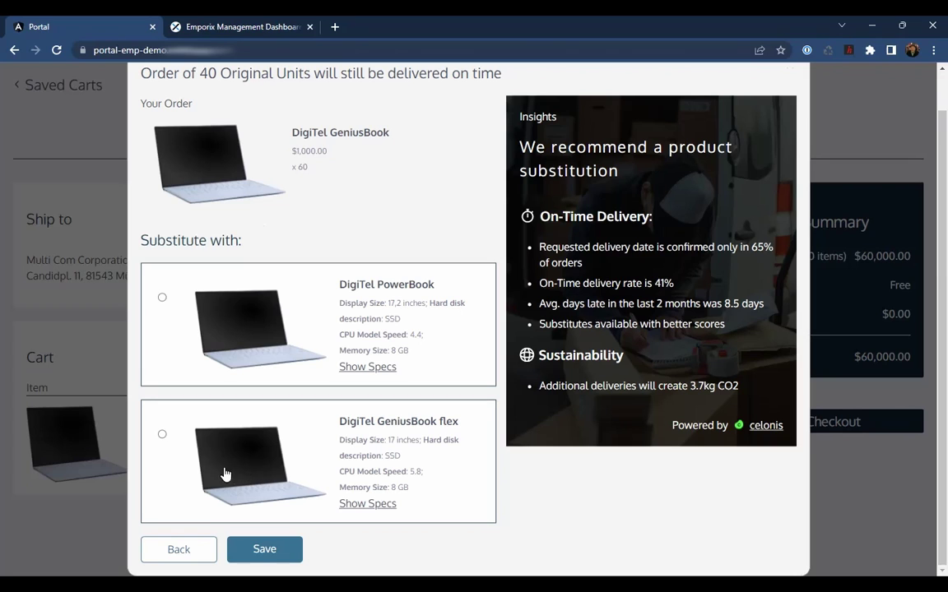
click(161, 436)
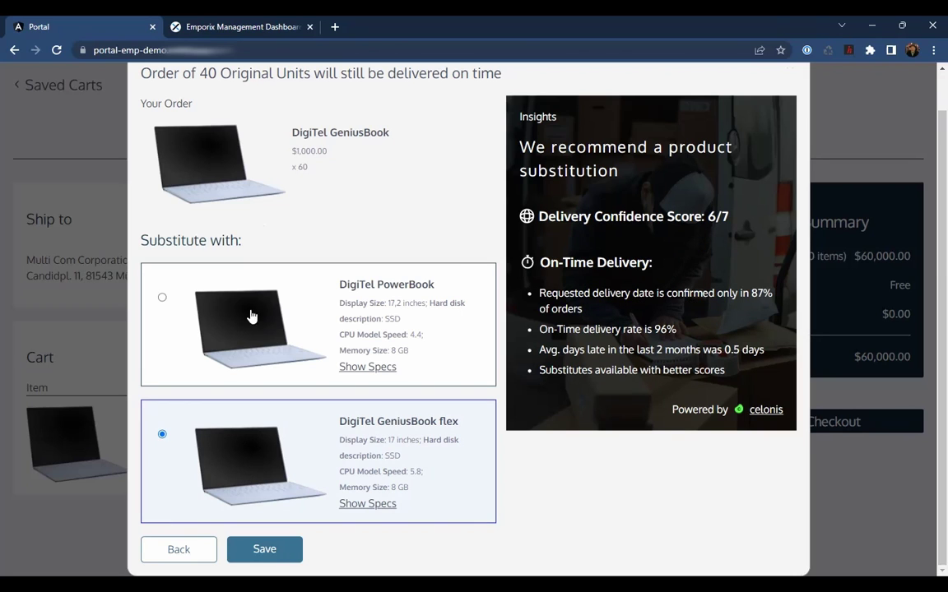
click(163, 300)
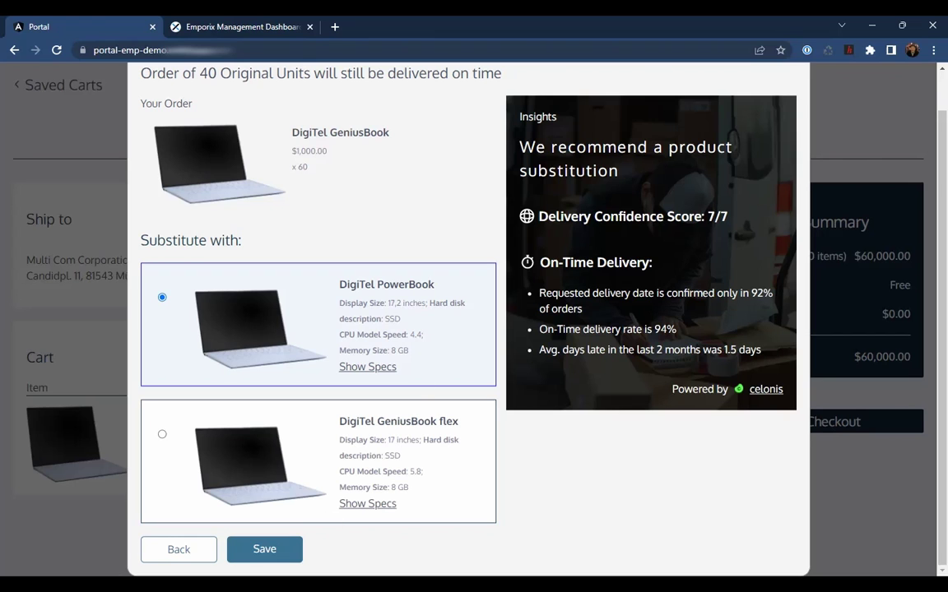
click(282, 557)
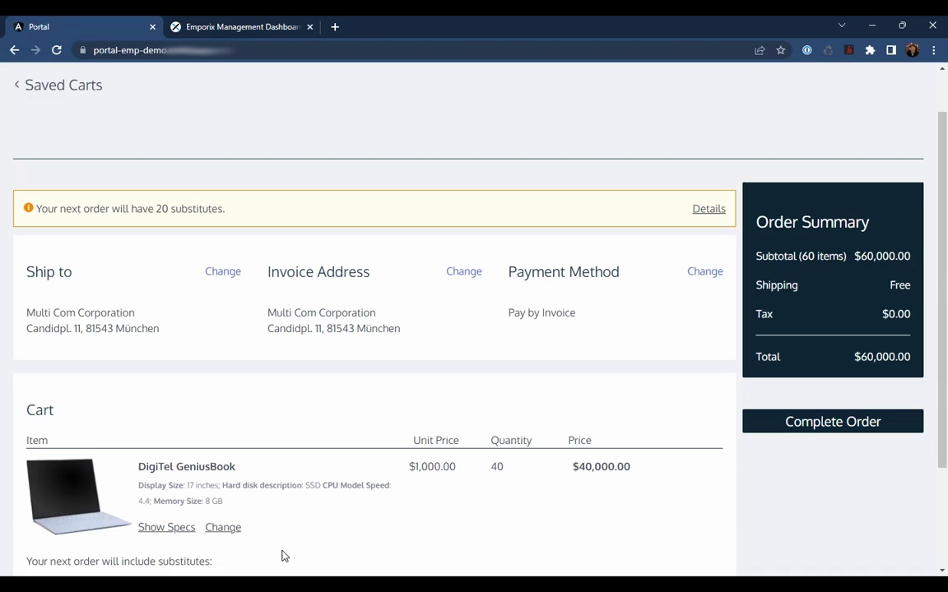
Switch to the Emporix Management Dashboard showing the Version 2 Intelligent Substitution template.
click(271, 29)
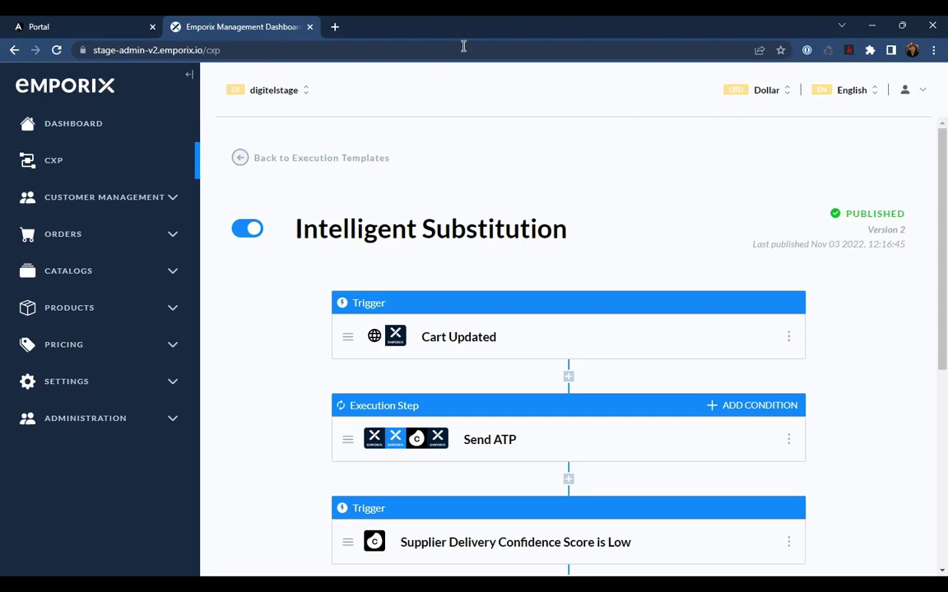
Open the dashboard showing 73% on-time delivery, 20% cancellations and 18,378 substitutions.
click(90, 125)
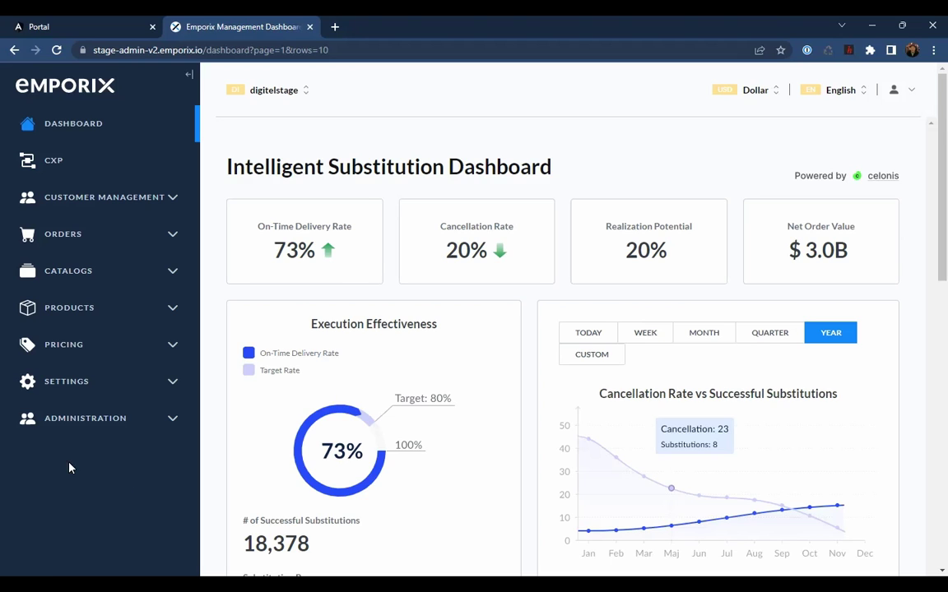
scroll(301, 416, down, 1)
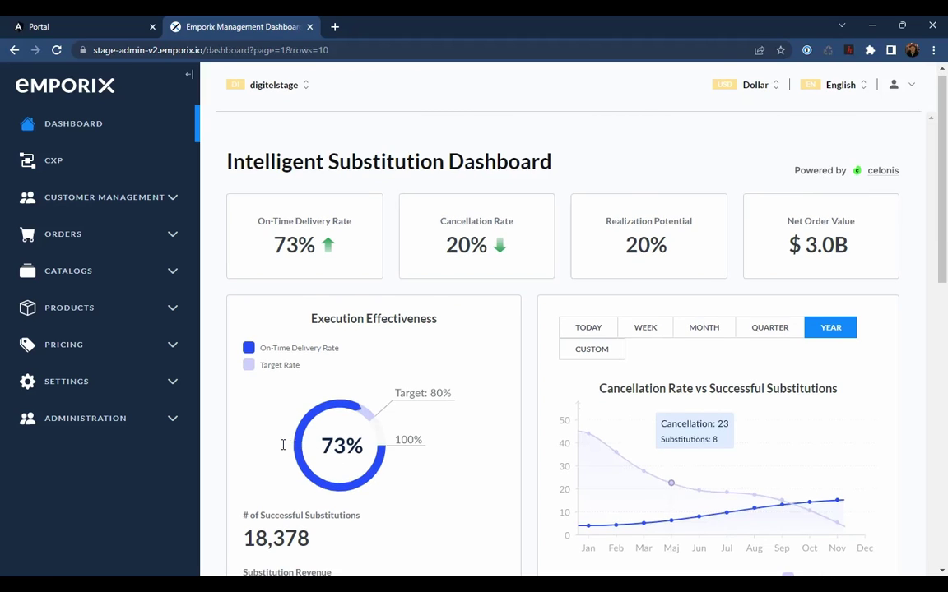
scroll(322, 445, down, 2)
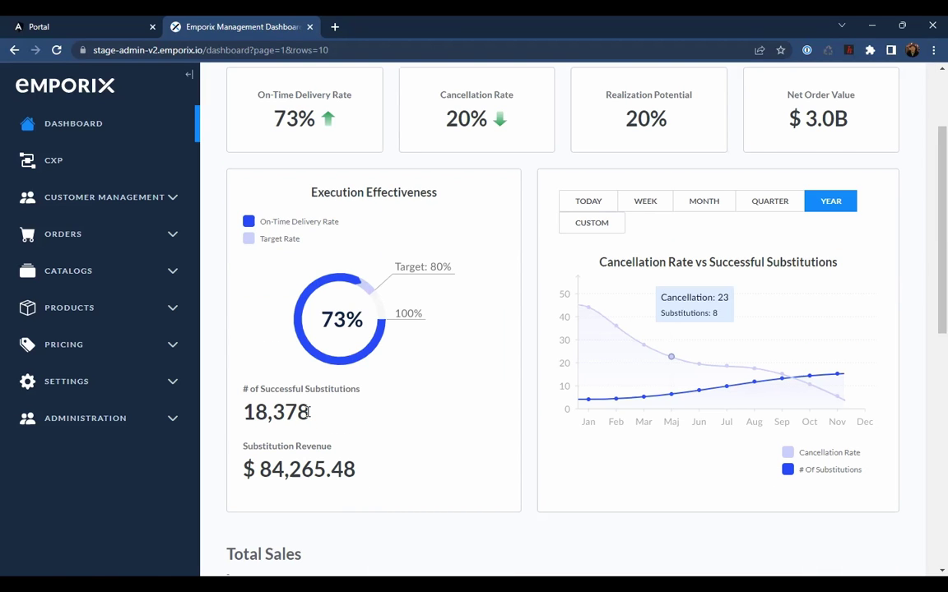